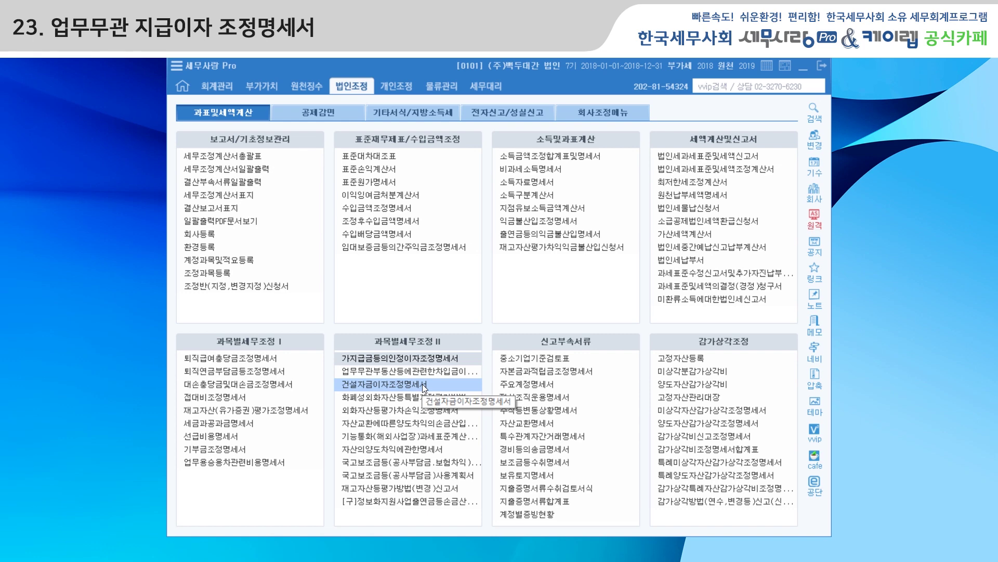
# - Open the 건설자금이자조정명세서 and review each field of the 공장건설 borrowing row and the 건설중인자산분 interest in the adjustment section
pyautogui.click(422, 383)
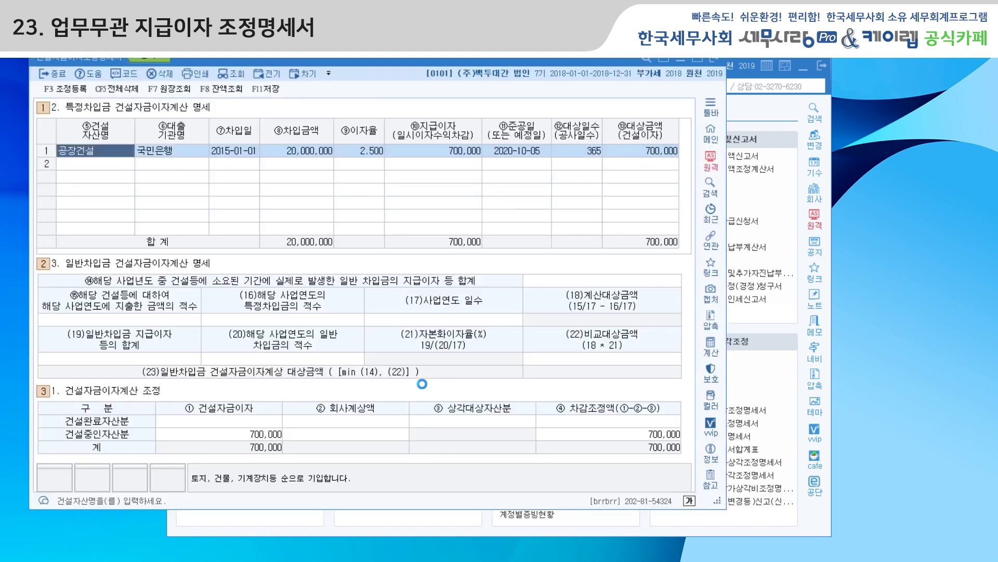
pyautogui.moveTo(375, 64); pyautogui.dragTo(435, 77)
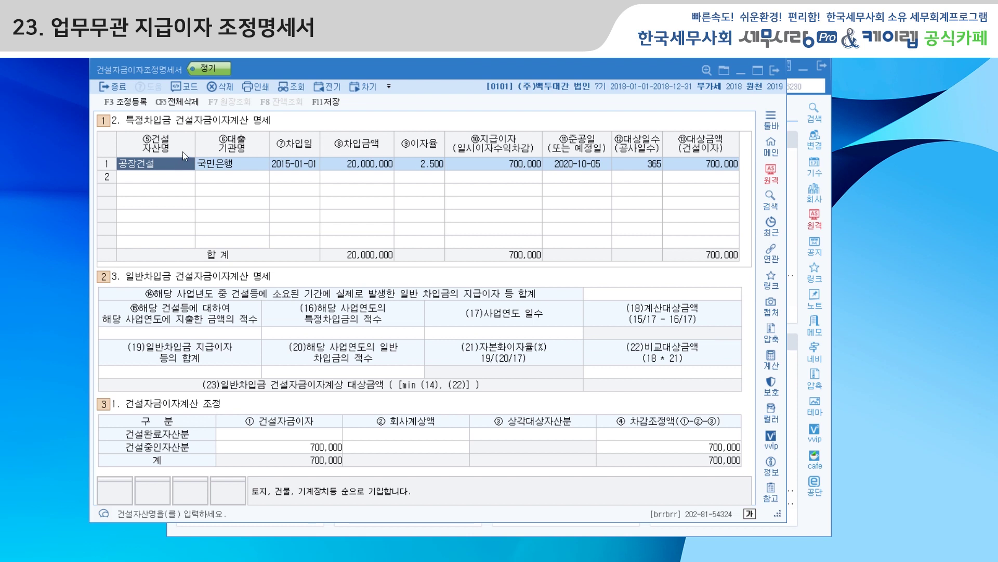
pyautogui.click(229, 166)
pyautogui.press('Return')
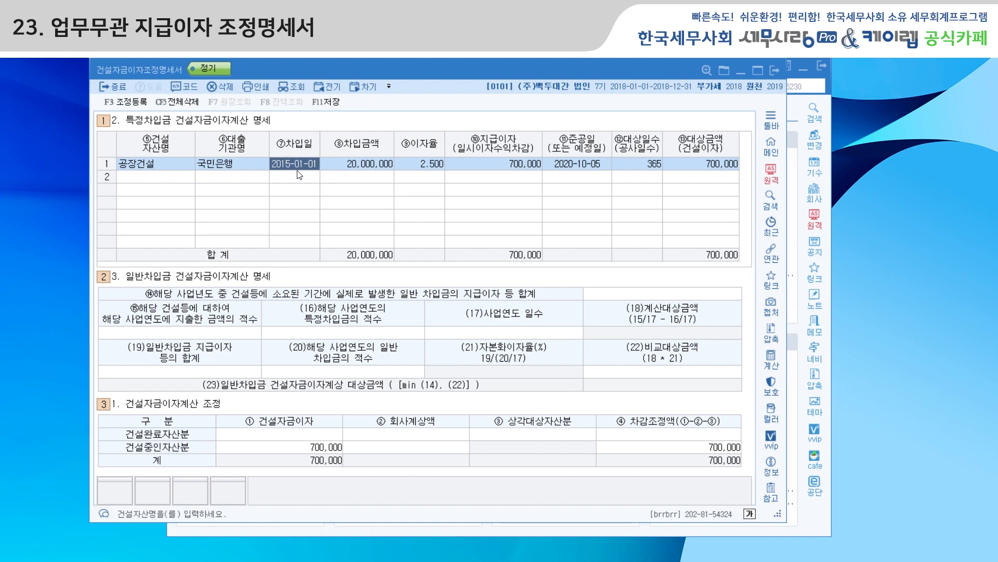
pyautogui.press('Return')
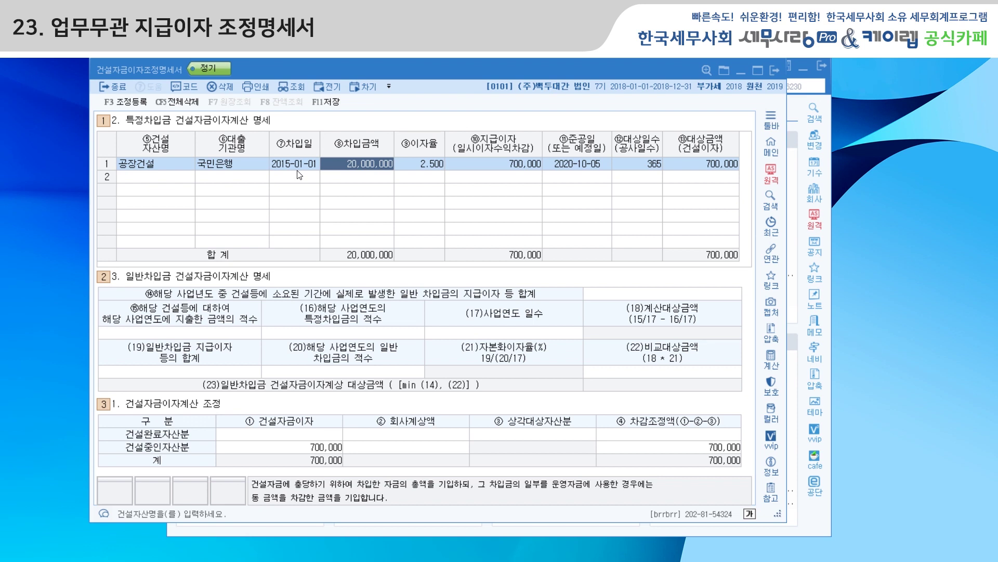
pyautogui.press('Return')
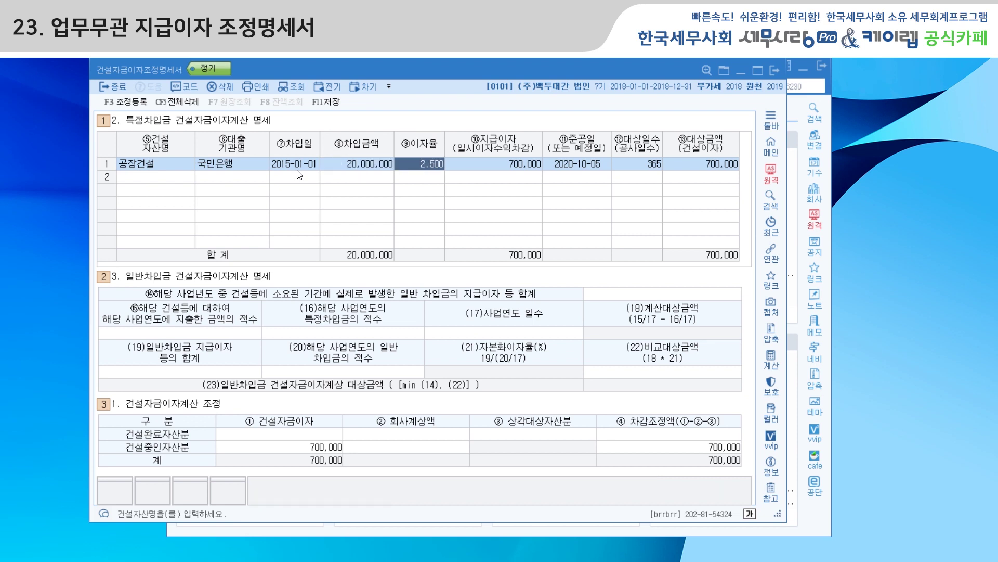
pyautogui.press('Return')
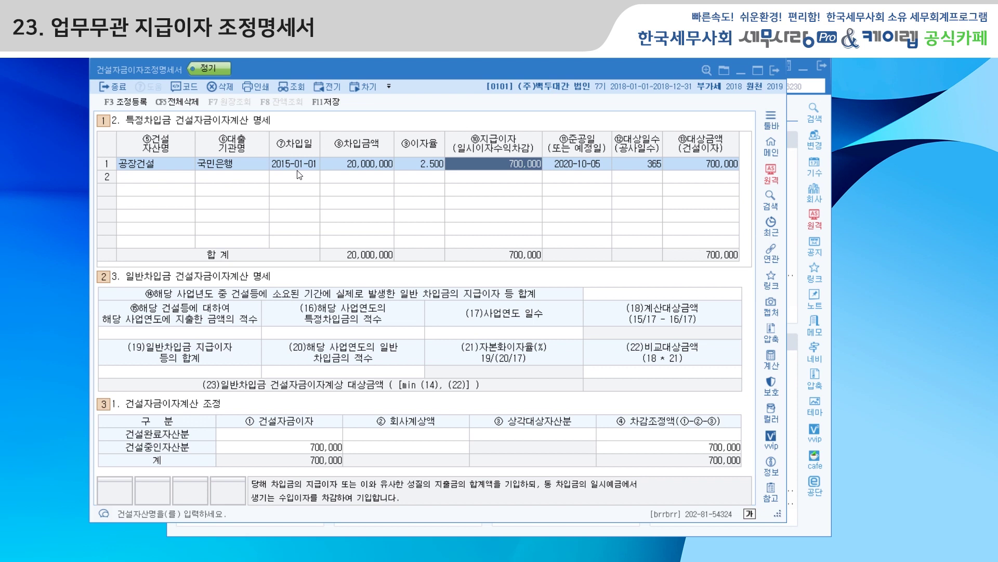
pyautogui.press('Return')
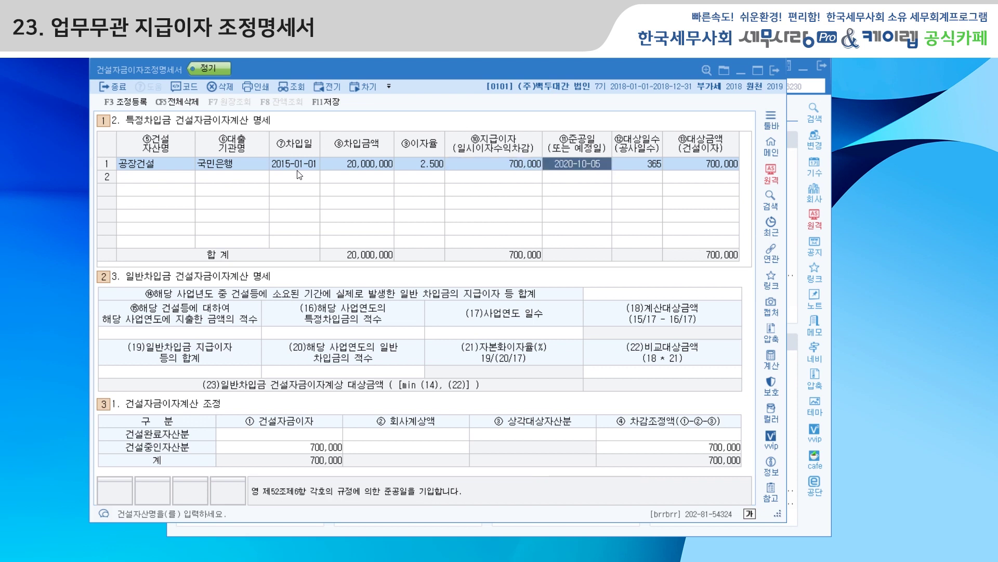
pyautogui.press('Return')
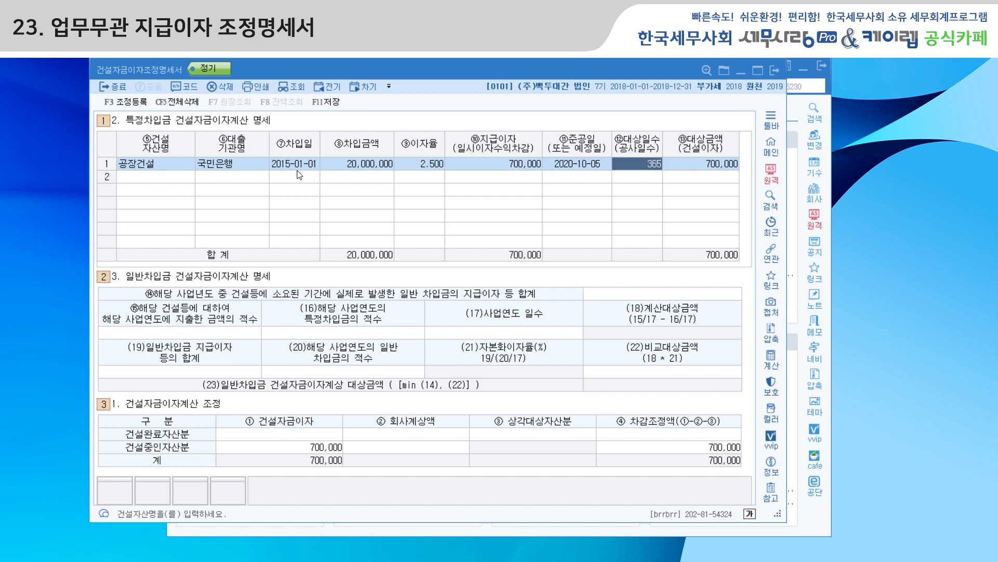
pyautogui.press('Return')
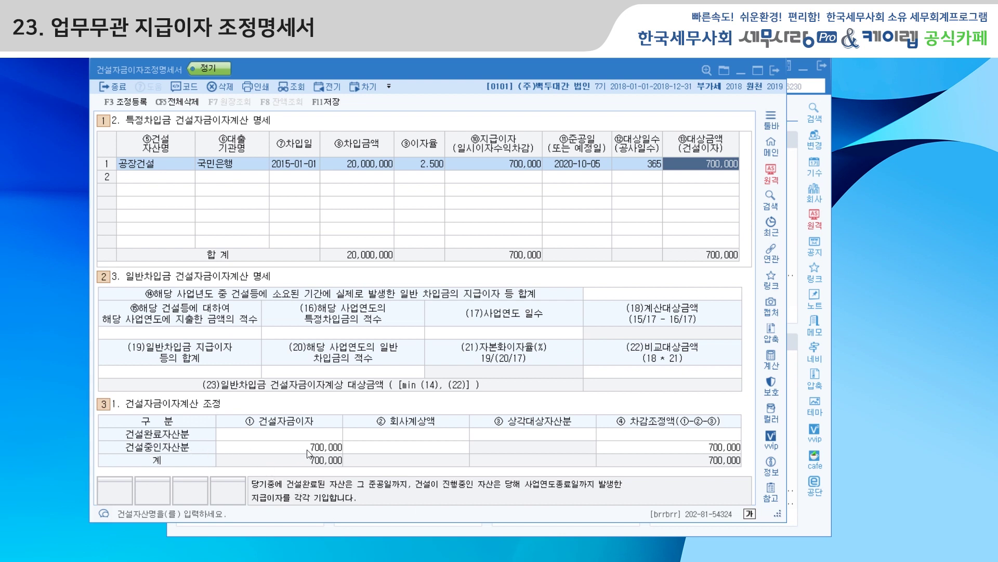
pyautogui.click(322, 448)
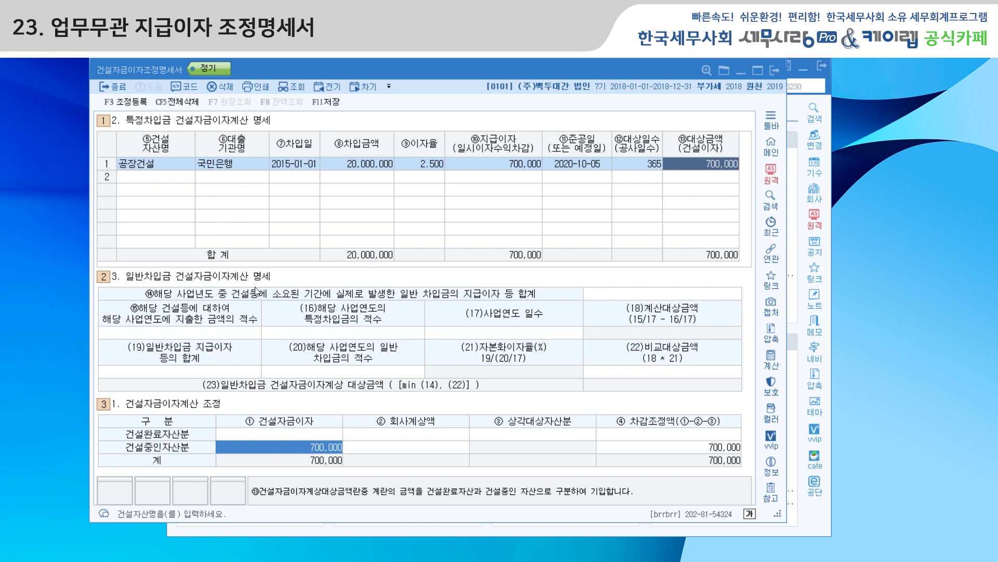
# - Check the 건설자금이자 entry and its income description in 조정등록, closing both the registration dialog and the statement
pyautogui.click(134, 103)
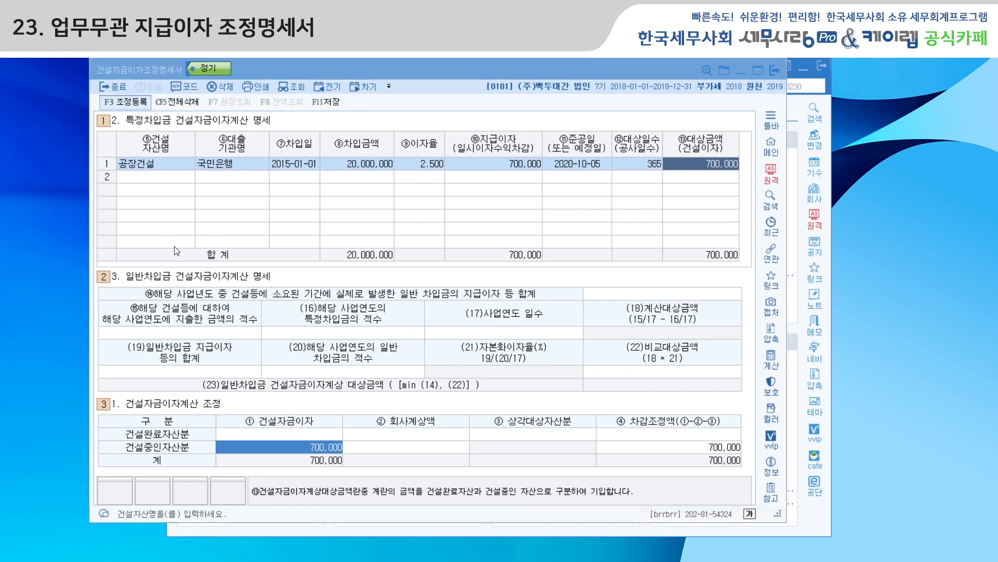
pyautogui.moveTo(425, 179); pyautogui.dragTo(432, 281)
pyautogui.click(197, 263)
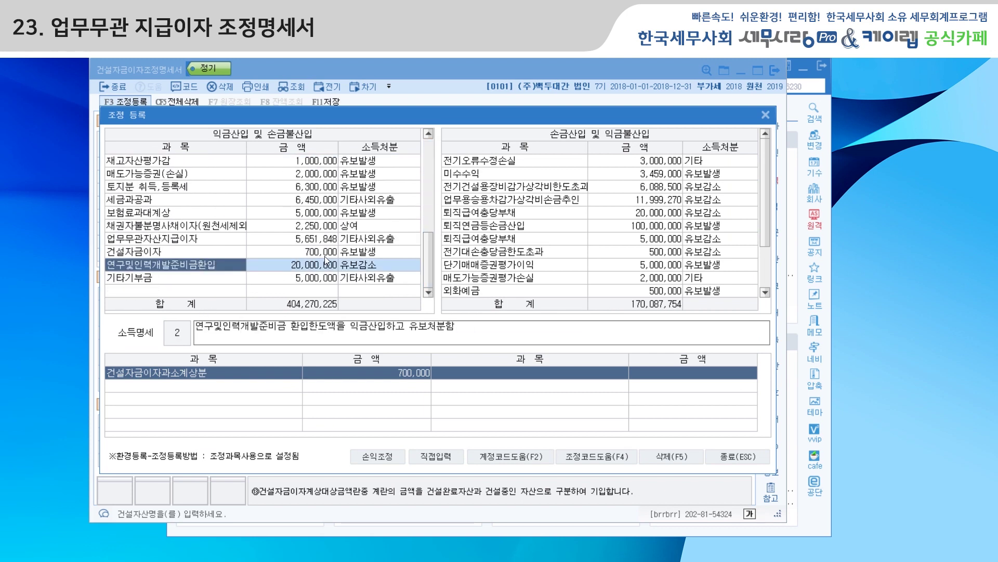
pyautogui.click(287, 252)
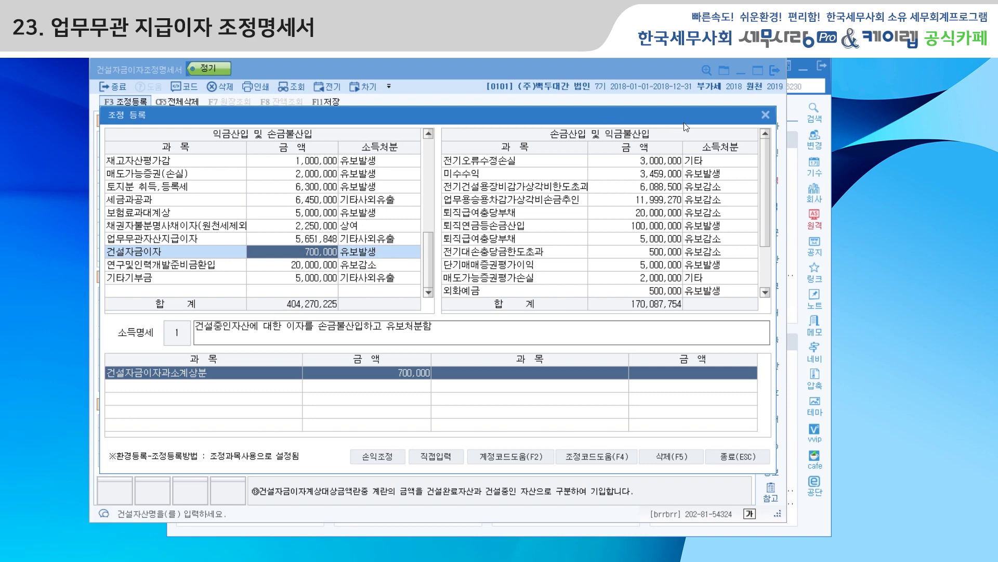
pyautogui.click(766, 114)
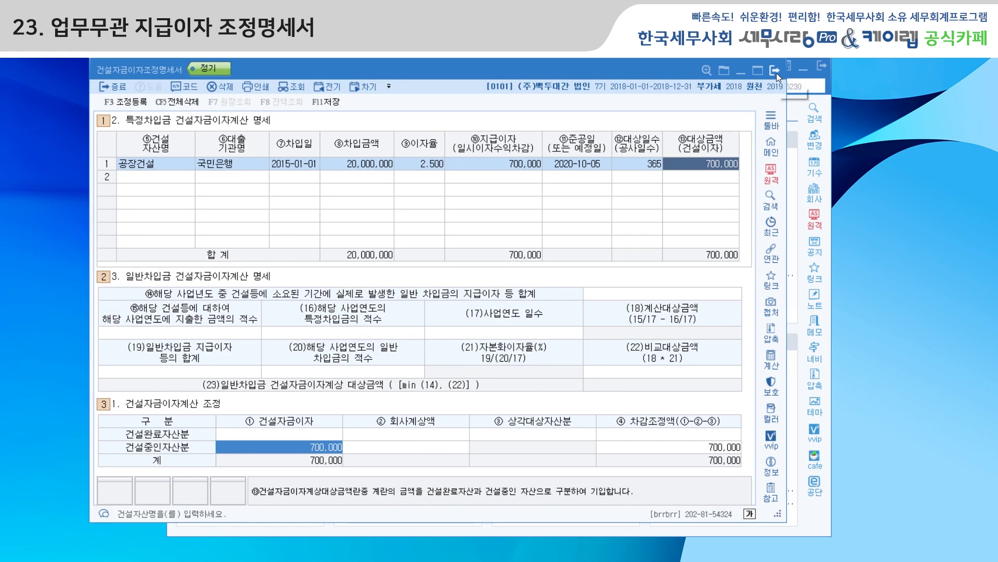
pyautogui.click(776, 73)
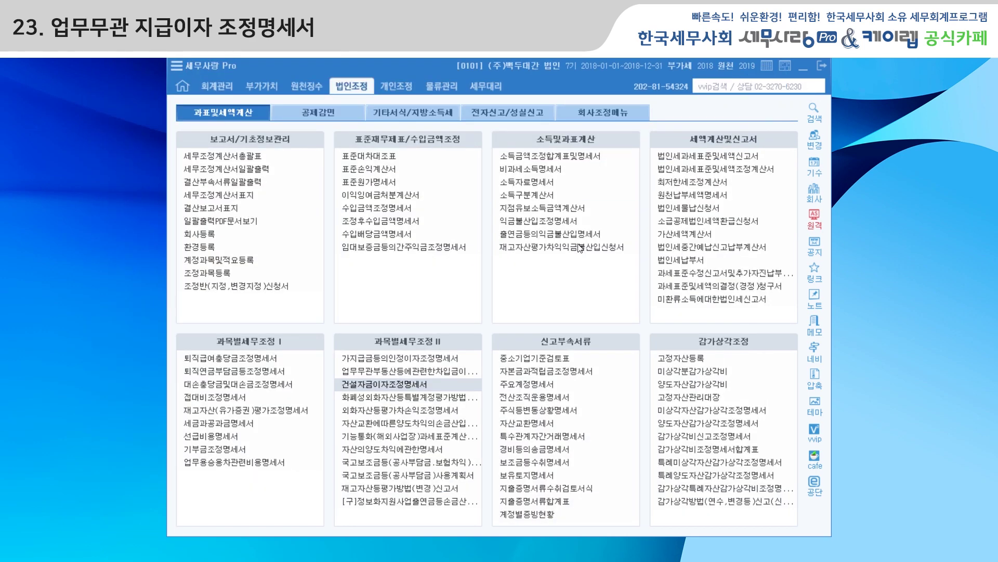
# - Open the 업무무관부동산등에관련한차입금이자조정명세서 and view its 지급이자 손금불산입(갑) and 적수입력(을) sections
pyautogui.click(406, 373)
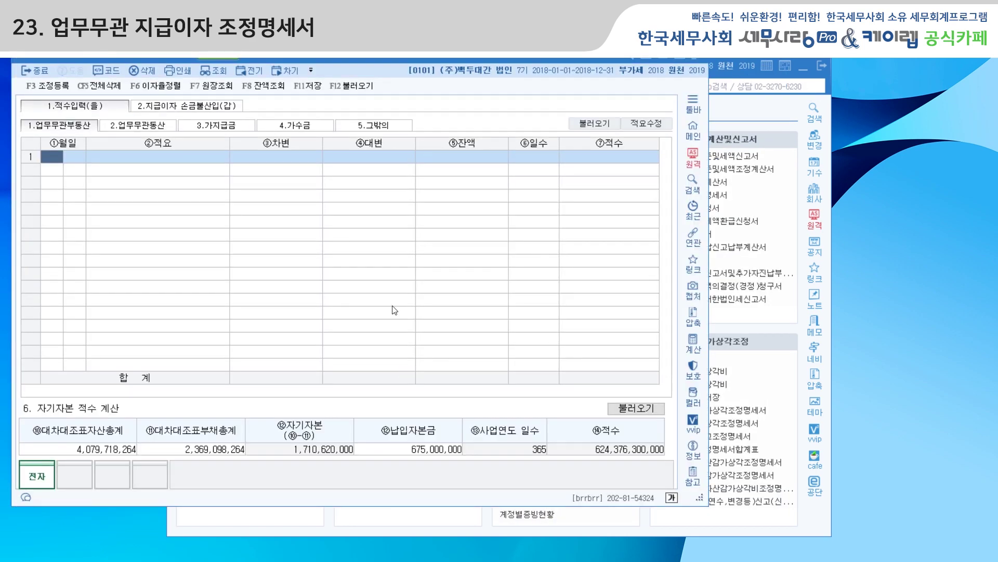
pyautogui.moveTo(347, 60); pyautogui.dragTo(395, 108)
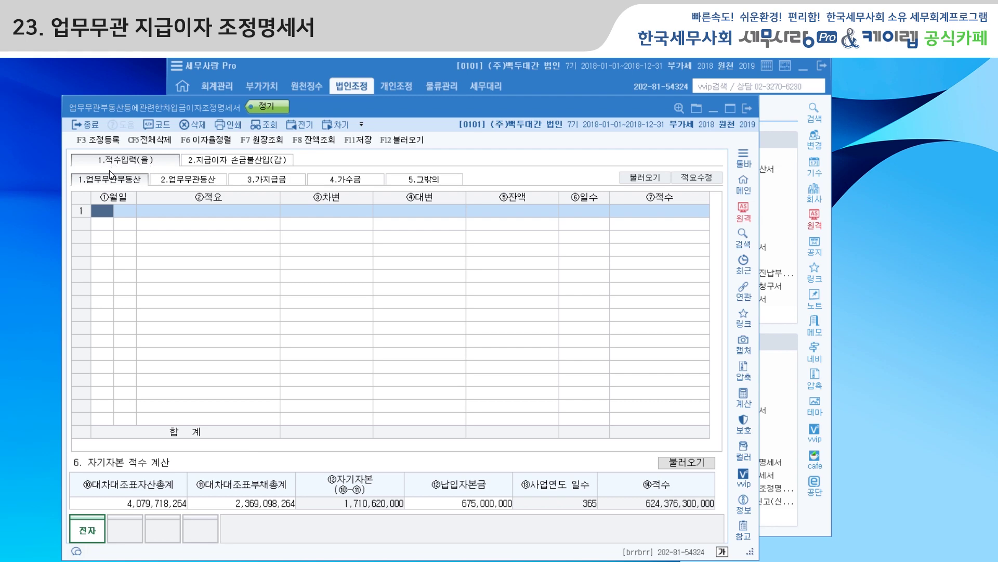
pyautogui.click(237, 165)
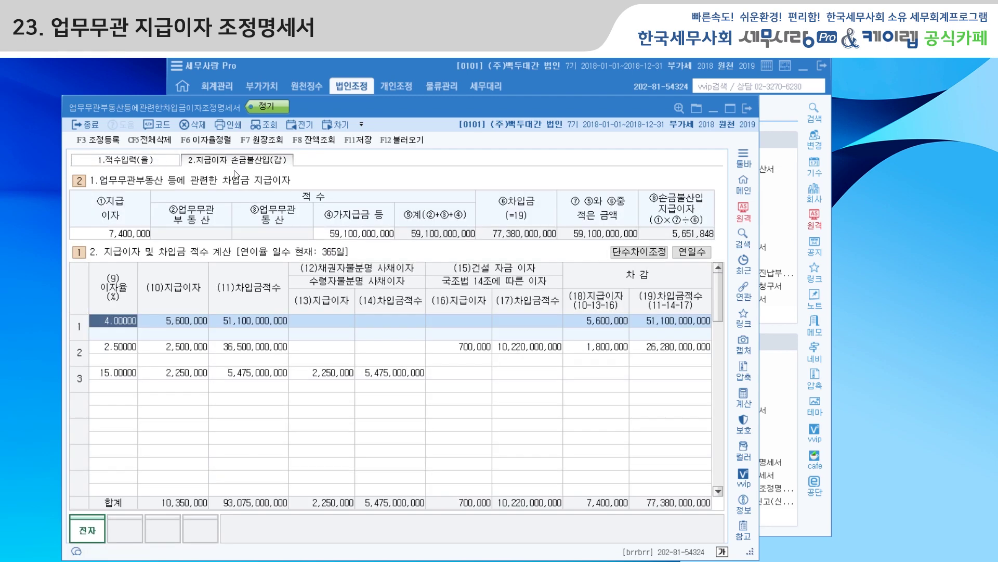
pyautogui.click(133, 164)
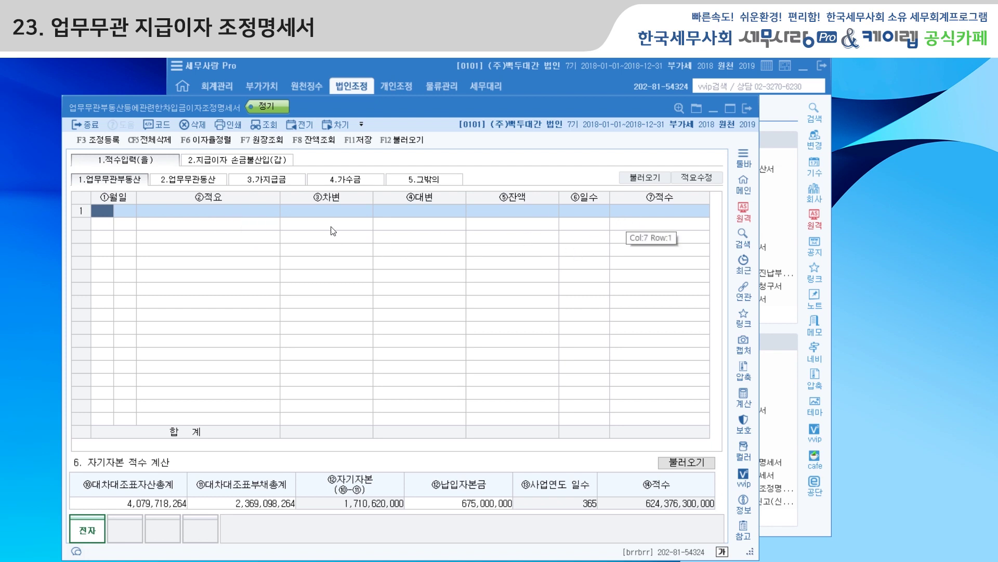
# - Reload the 가지급금 entries from the 가지급금 인정이자조정명세서, replacing the existing data, and view the 가수금 entries
pyautogui.click(277, 183)
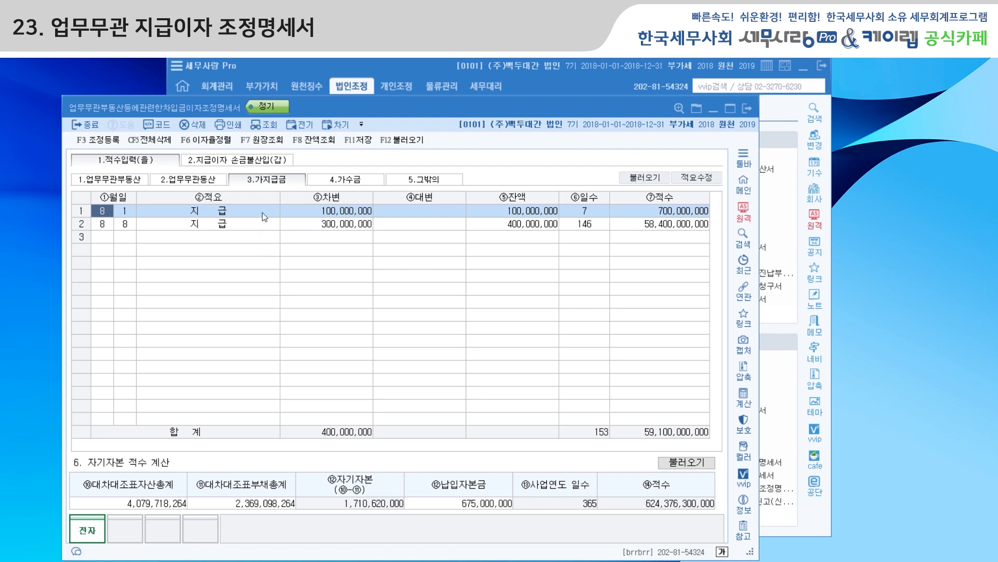
pyautogui.click(636, 179)
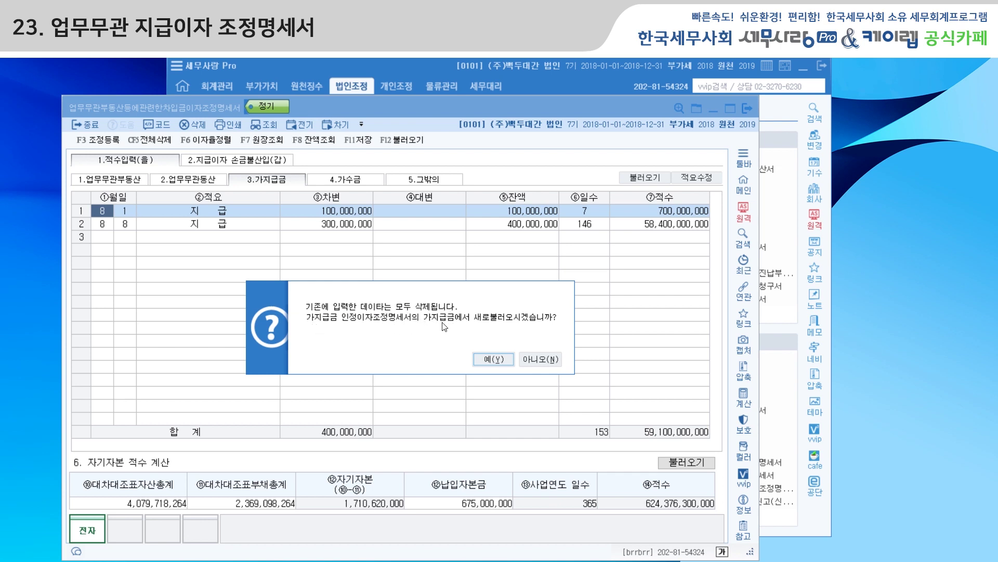
pyautogui.click(501, 360)
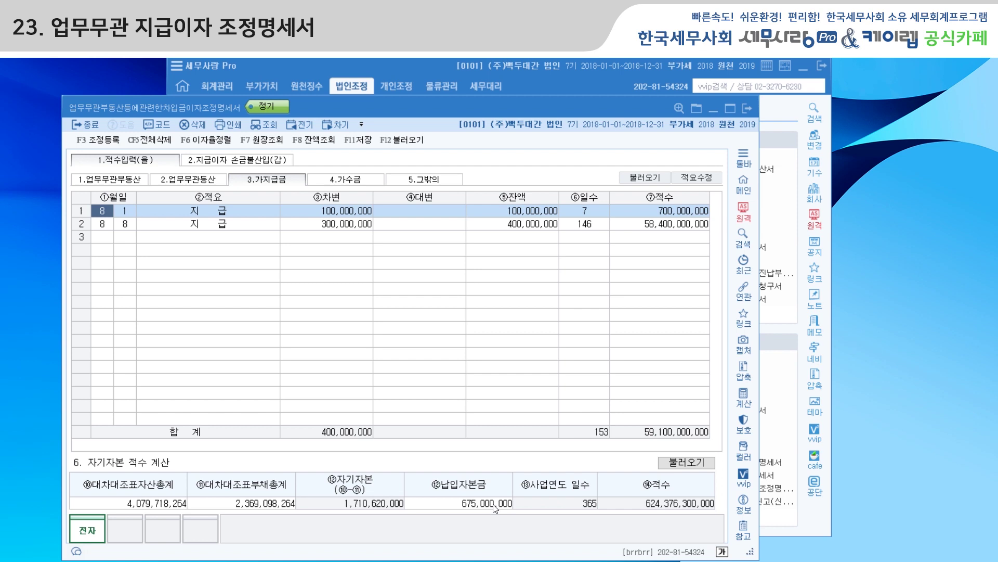
pyautogui.click(351, 181)
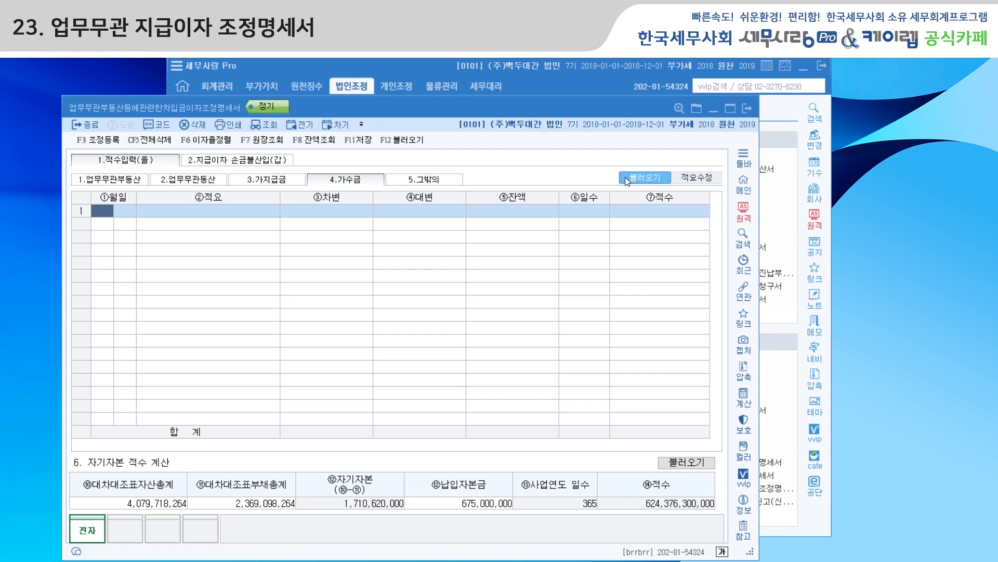
# - Review the interest rate rows in 지급이자 손금불산입(갑), including the 채권자불분명 사채이자 and 건설자금이자 amounts
pyautogui.click(231, 166)
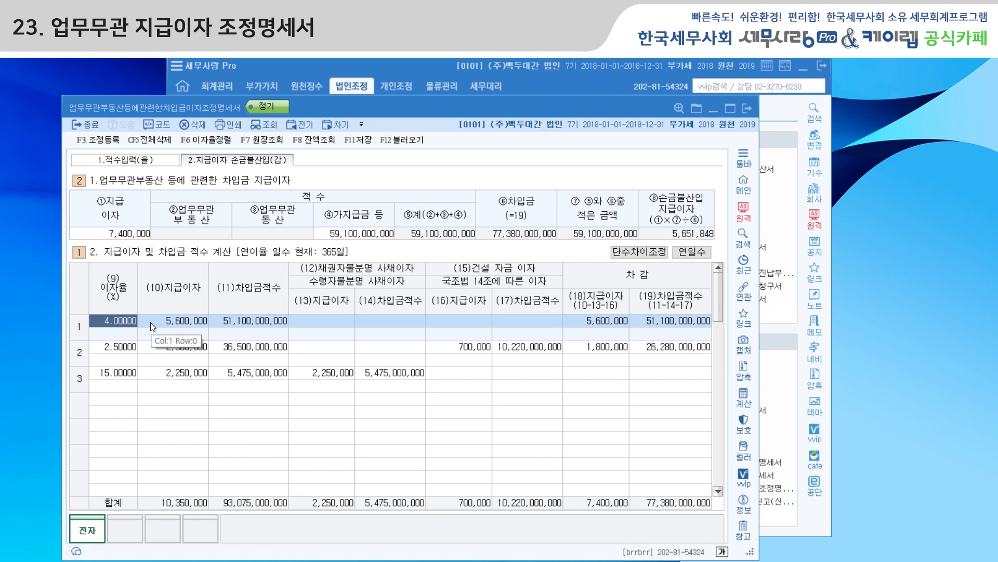
pyautogui.click(195, 320)
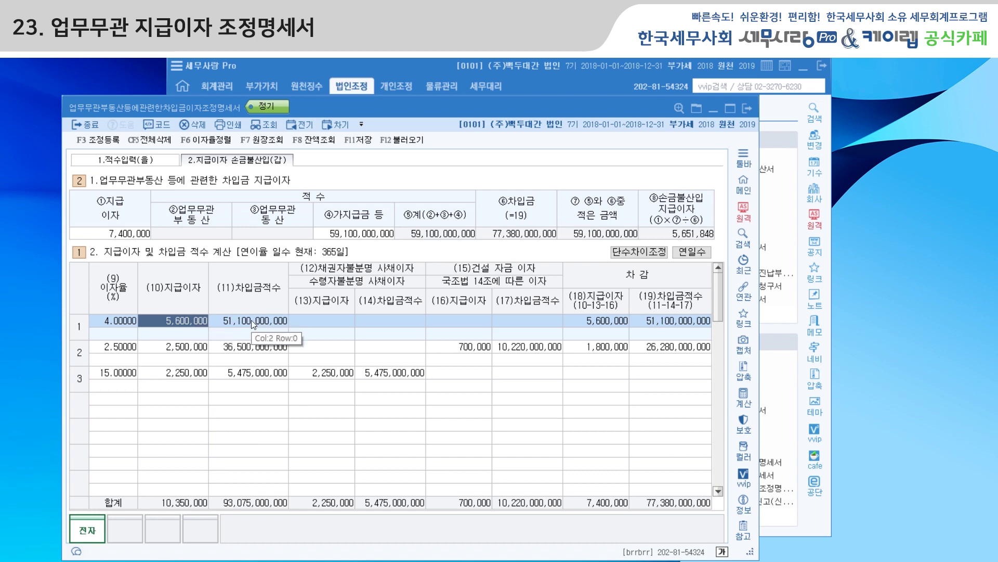
pyautogui.click(121, 349)
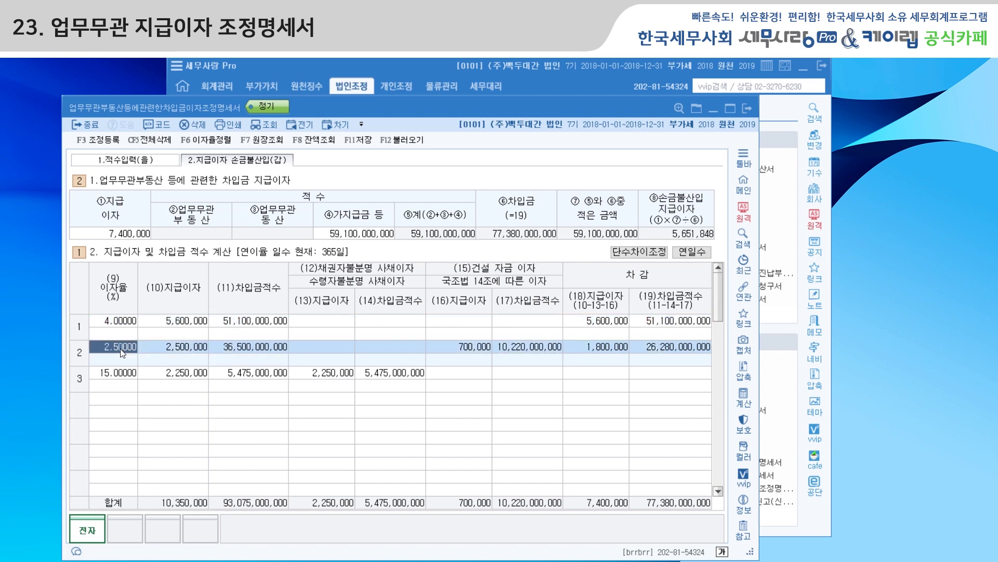
pyautogui.click(125, 381)
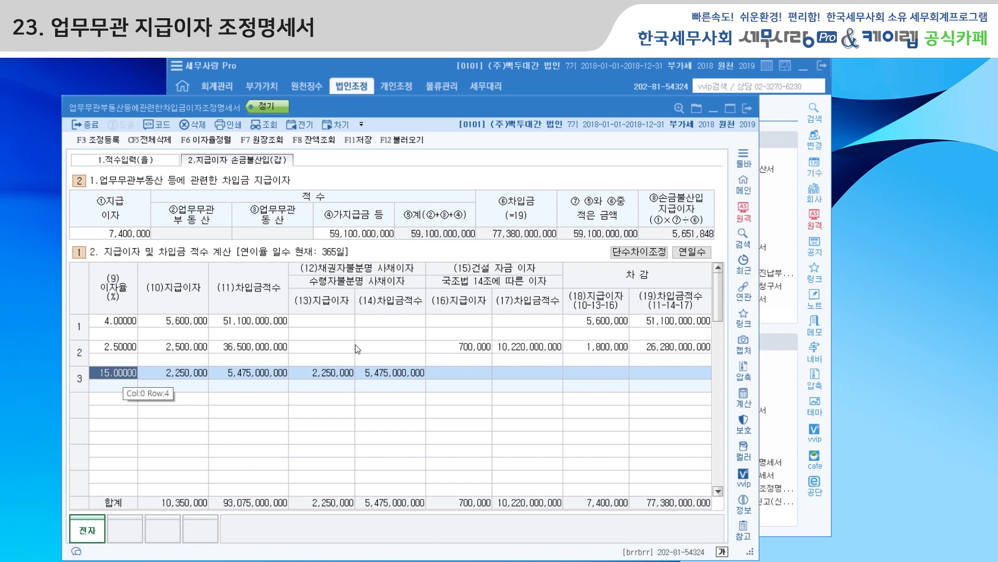
pyautogui.click(334, 379)
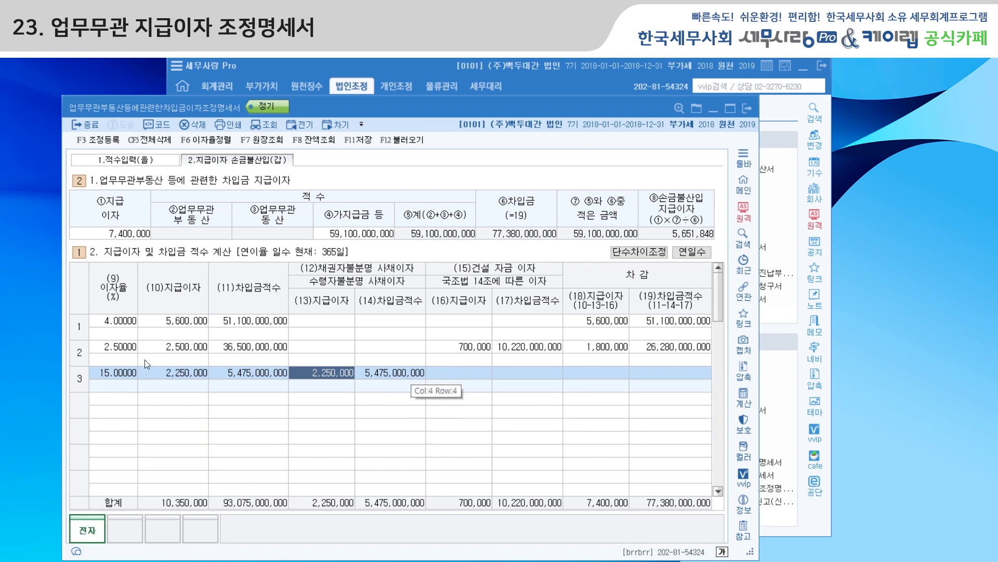
pyautogui.click(468, 347)
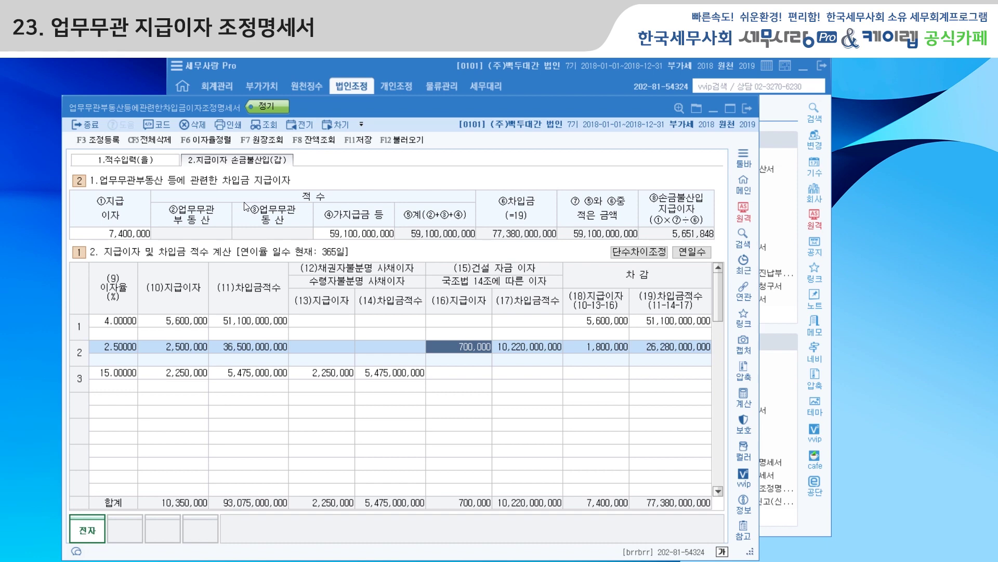
# - Compare the 지급이자 손금불산입, 채권자불분명사채이자 and 건설자금이자 items in 조정등록 with the registered 익금산입 및 손금불산입 entries
pyautogui.click(102, 144)
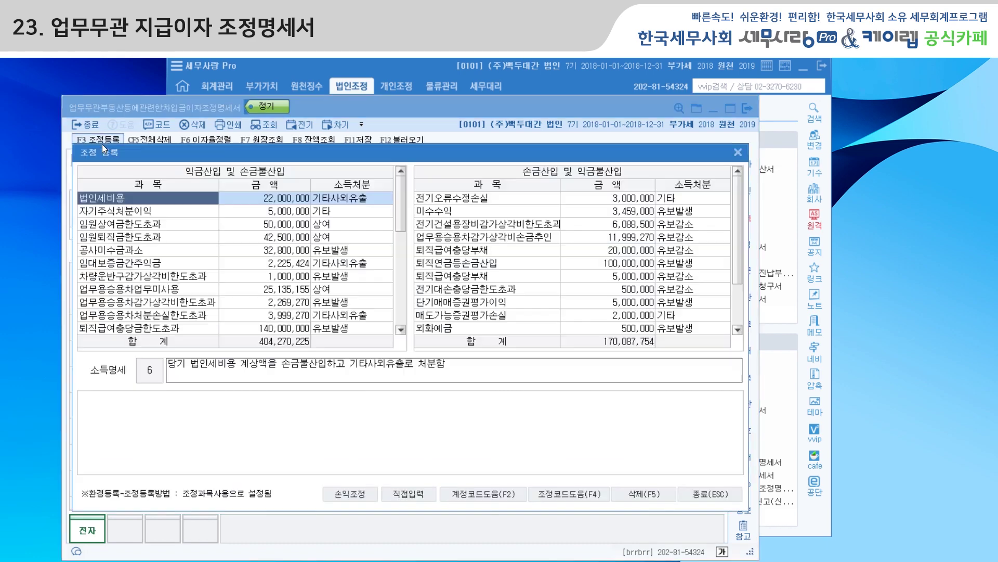
pyautogui.moveTo(401, 207); pyautogui.dragTo(403, 308)
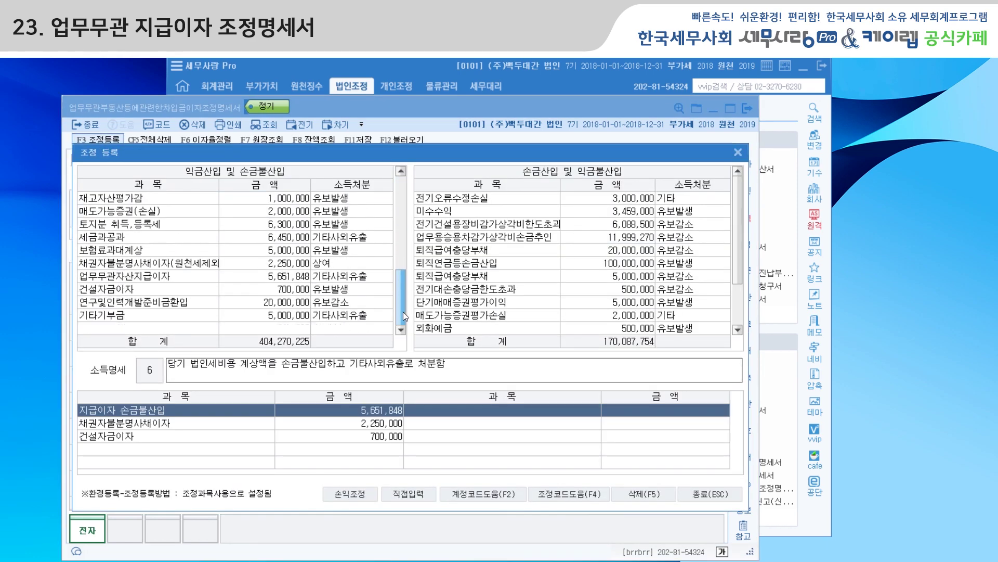
pyautogui.click(134, 293)
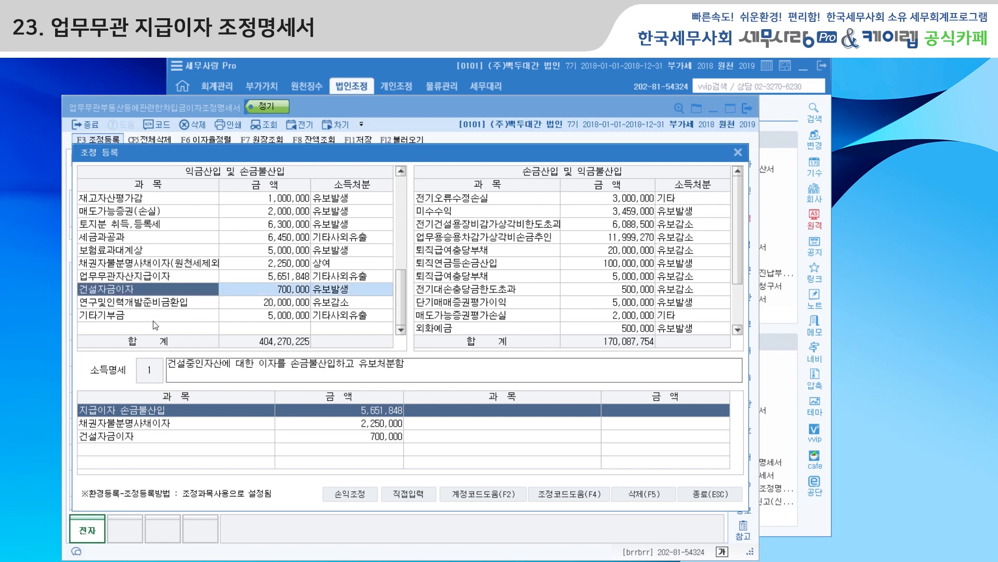
pyautogui.click(181, 427)
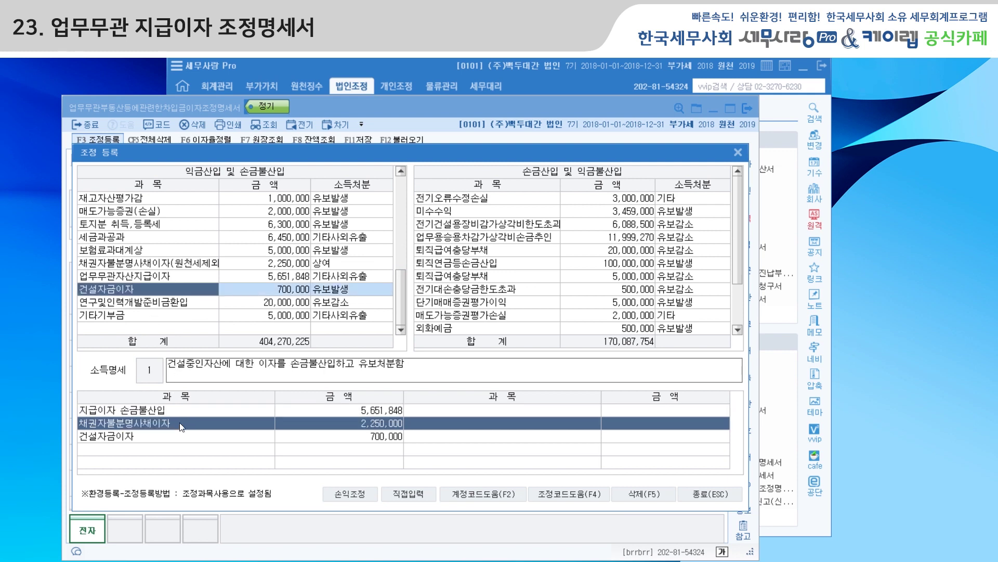
pyautogui.click(185, 267)
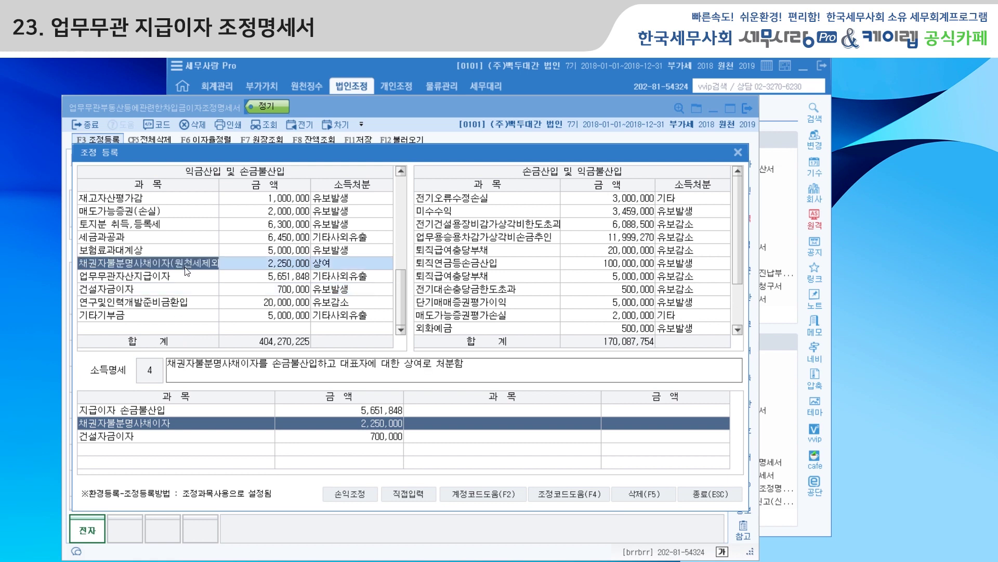
pyautogui.click(177, 408)
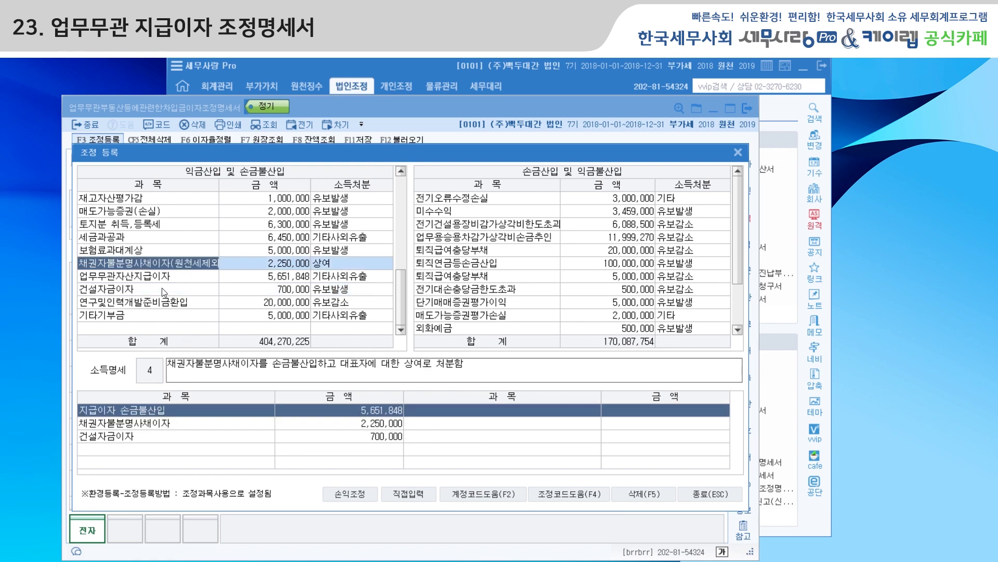
pyautogui.click(160, 438)
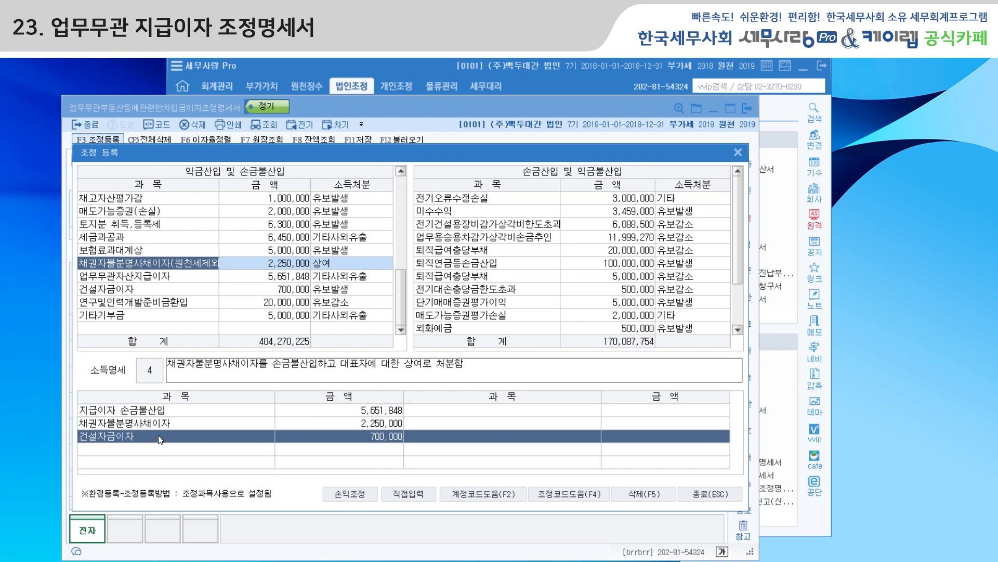